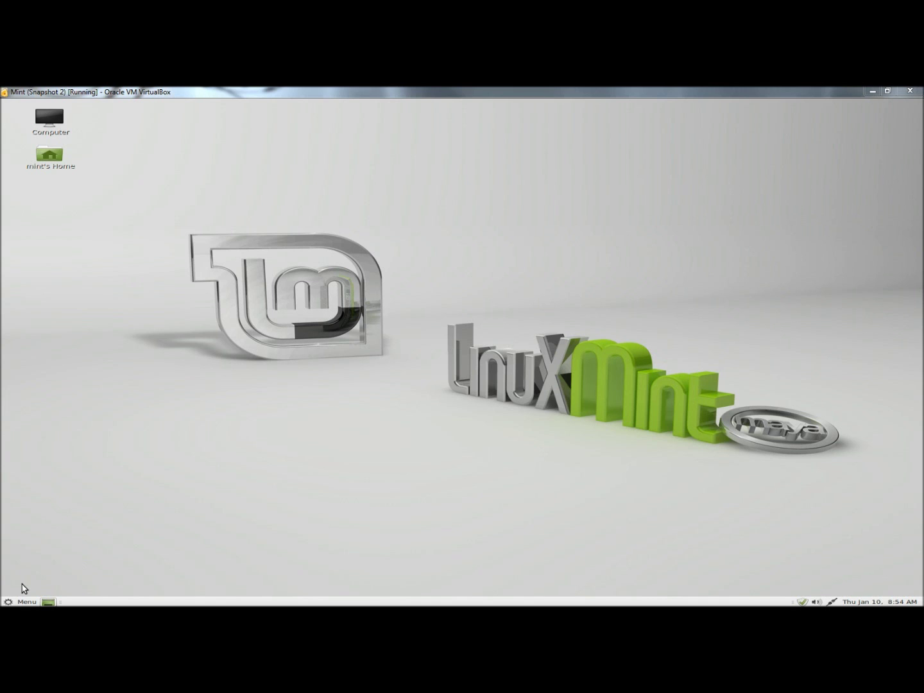
- Open Software Manager full-screen and search the catalogue for 'bleachbit'
{"action": "left_click", "coordinate": [18, 603]}
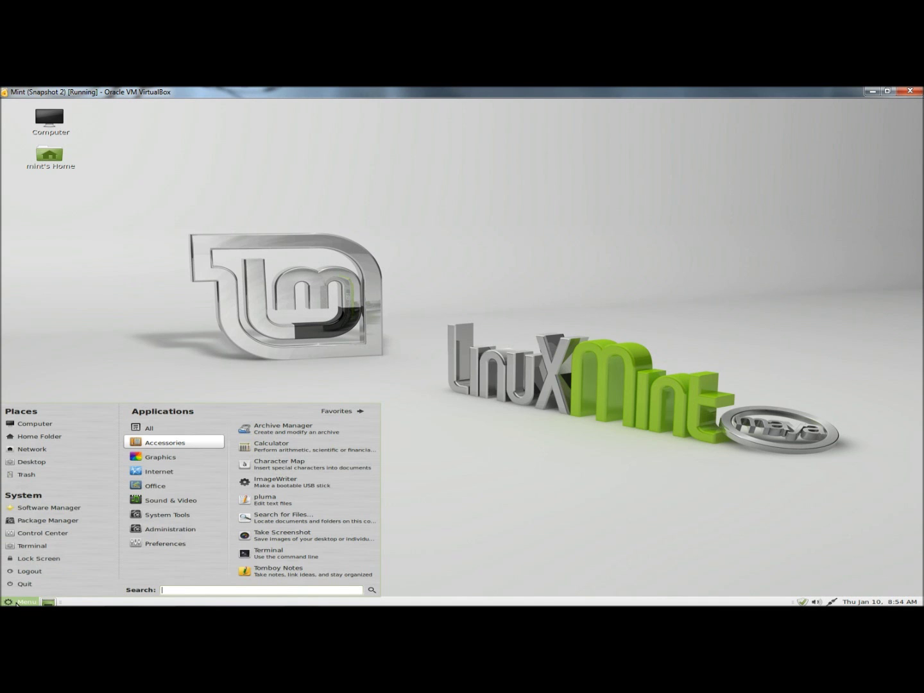
{"action": "left_click", "coordinate": [31, 508]}
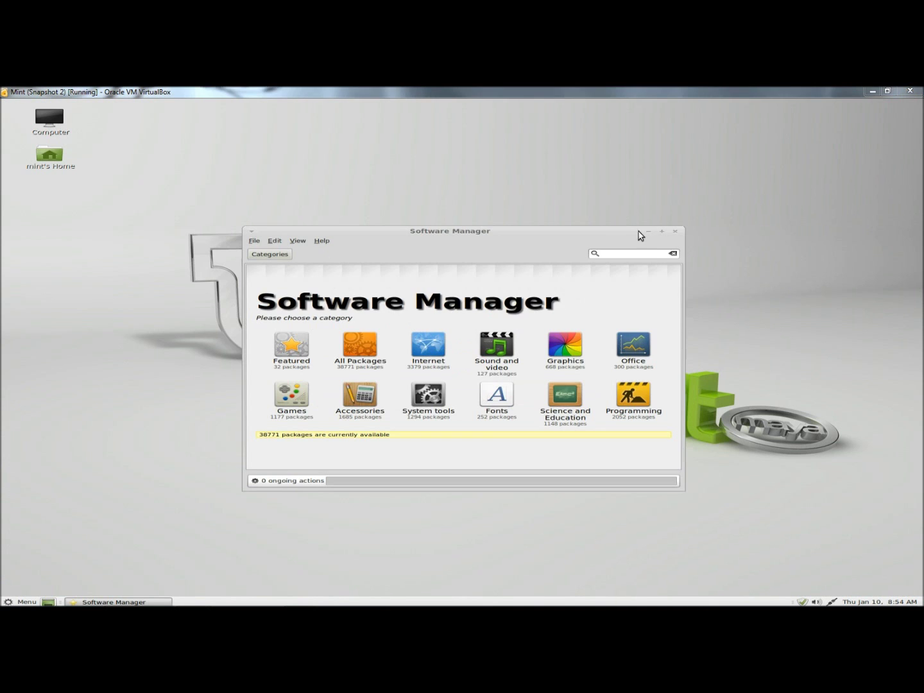
{"action": "left_click", "coordinate": [663, 233]}
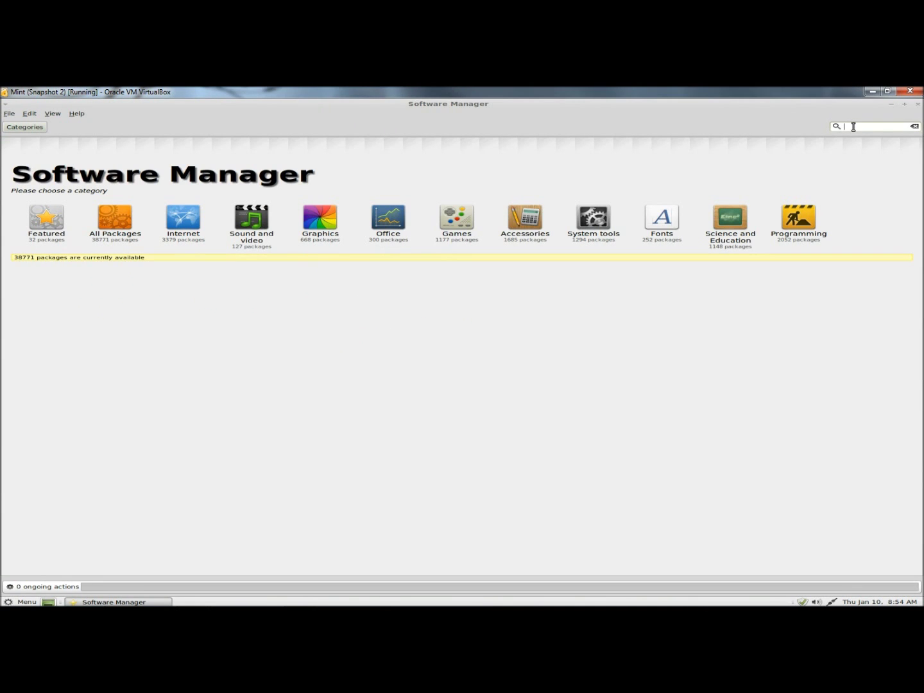
{"action": "type", "text": "bleachbit"}
{"action": "key", "text": "Return"}
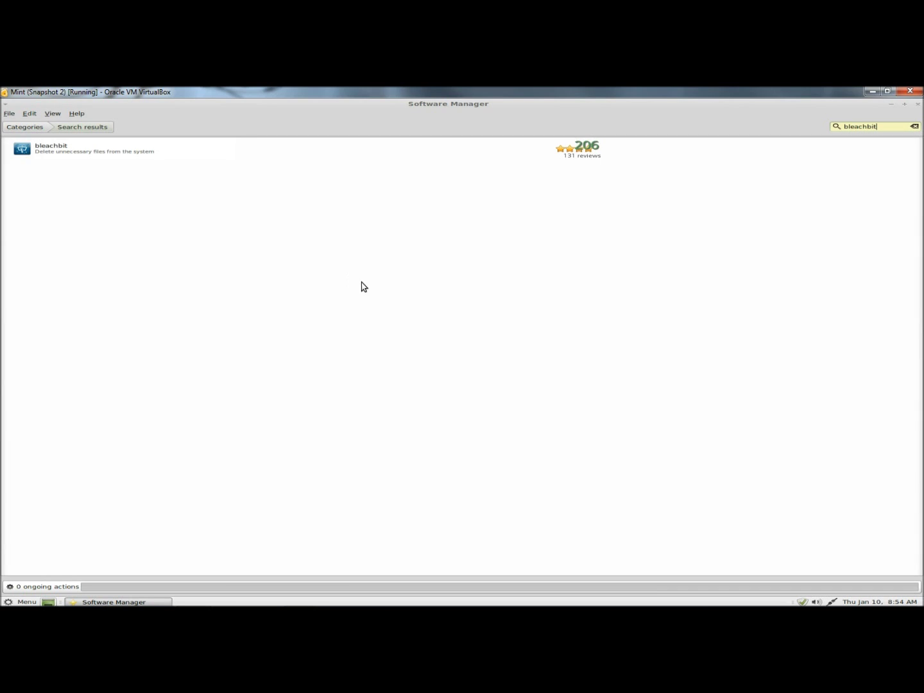
- Install the bleachbit package from its details page, then close Software Manager
{"action": "left_click", "coordinate": [56, 153]}
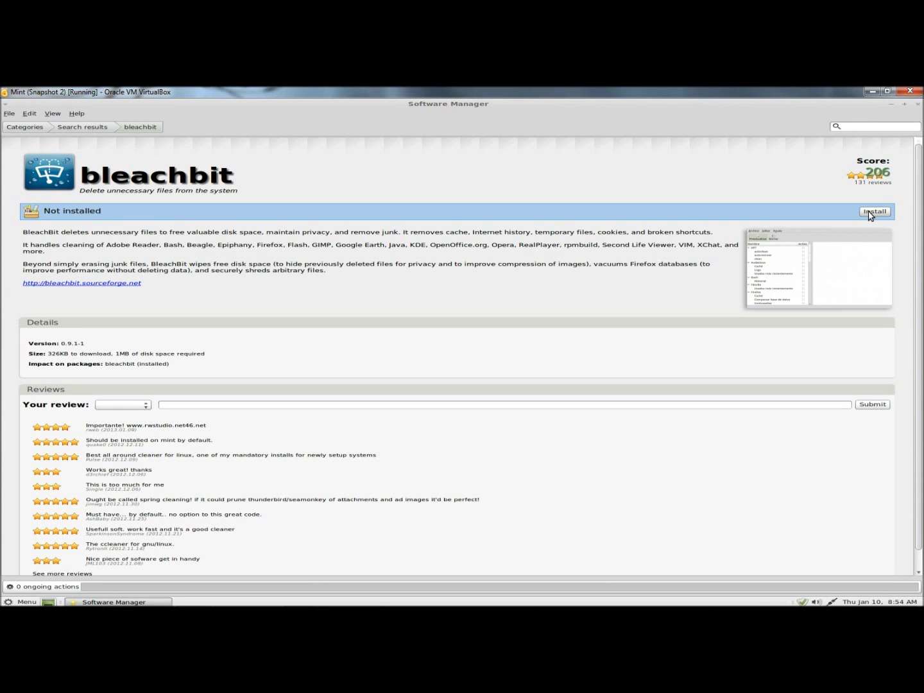
{"action": "left_click", "coordinate": [869, 216]}
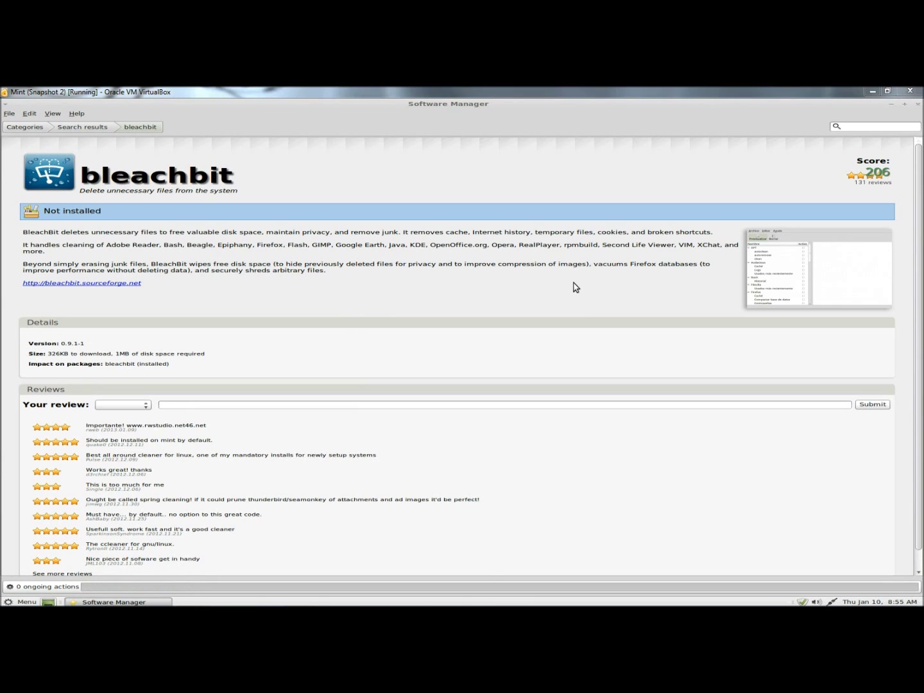
{"action": "left_click", "coordinate": [919, 105]}
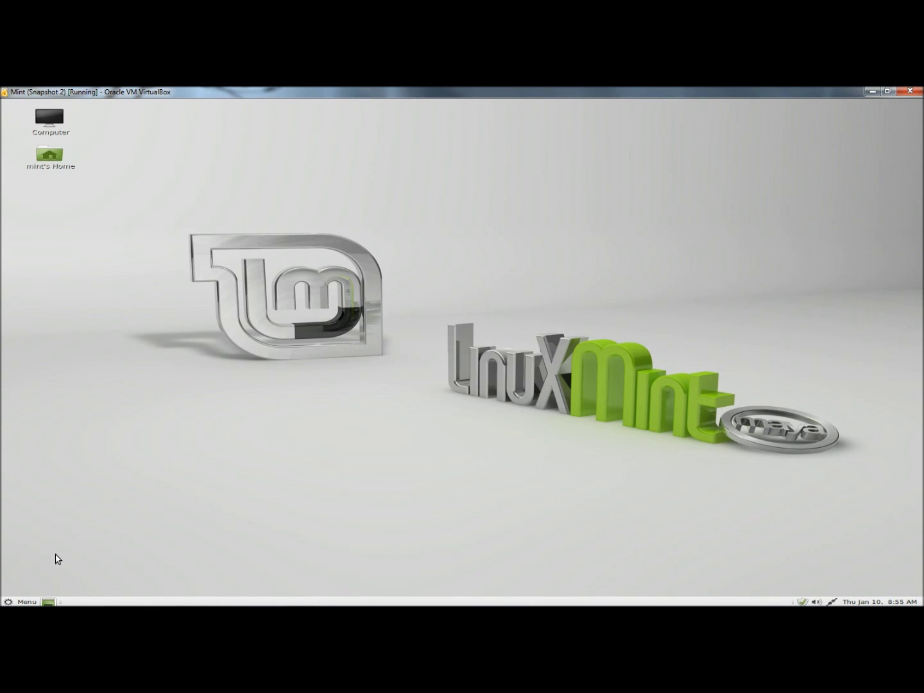
- Launch 'BleachBit (as root)' from the applications menu
{"action": "left_click", "coordinate": [23, 601]}
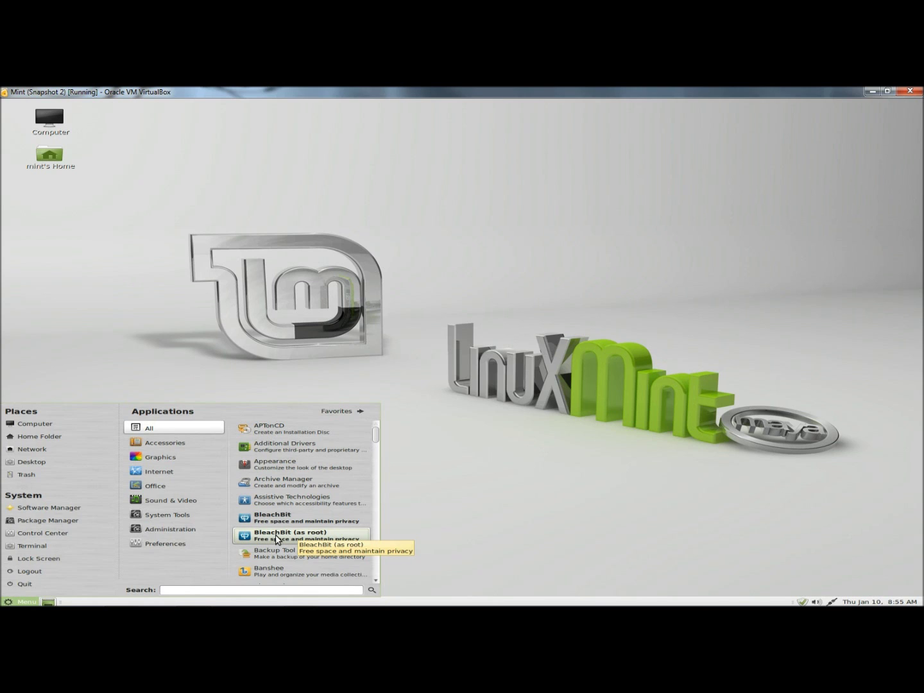
{"action": "left_click", "coordinate": [277, 538]}
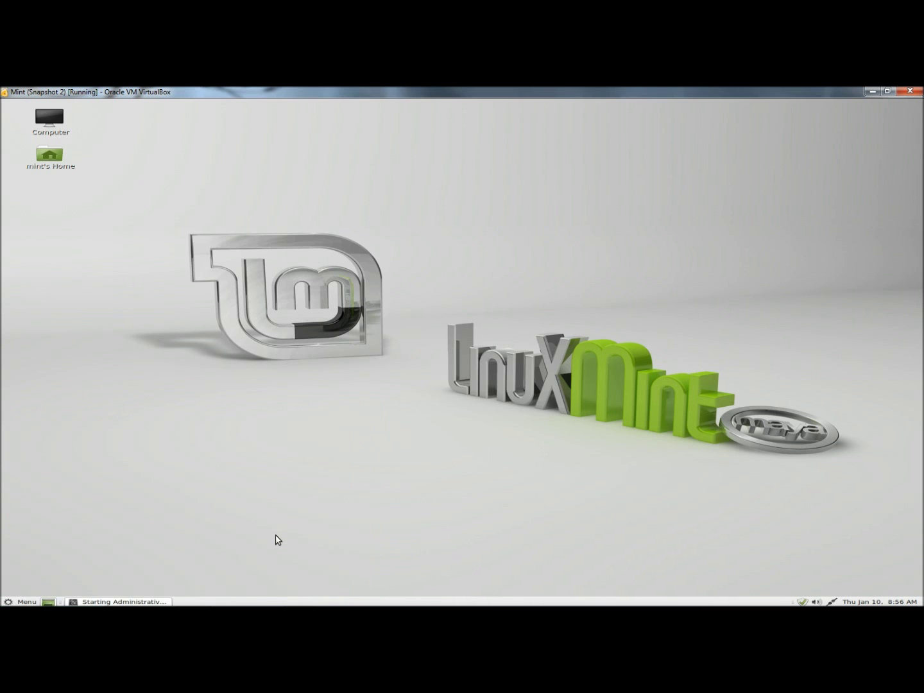
- Maximize BleachBit, review the Drives and empty Whitelist preference tabs, then close Preferences
{"action": "left_click", "coordinate": [671, 181]}
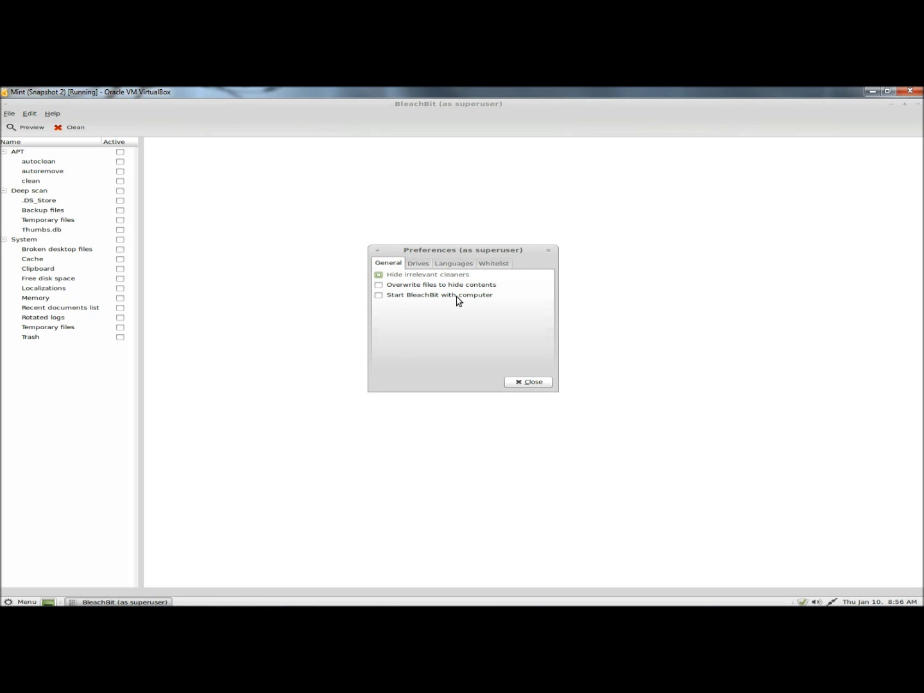
{"action": "left_click", "coordinate": [418, 265]}
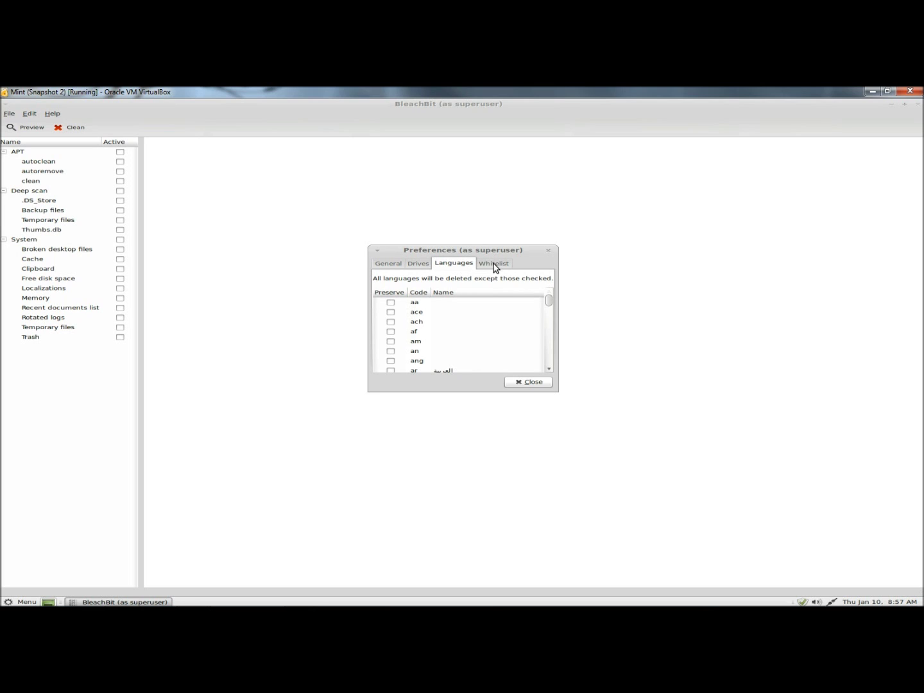
{"action": "left_click", "coordinate": [494, 267]}
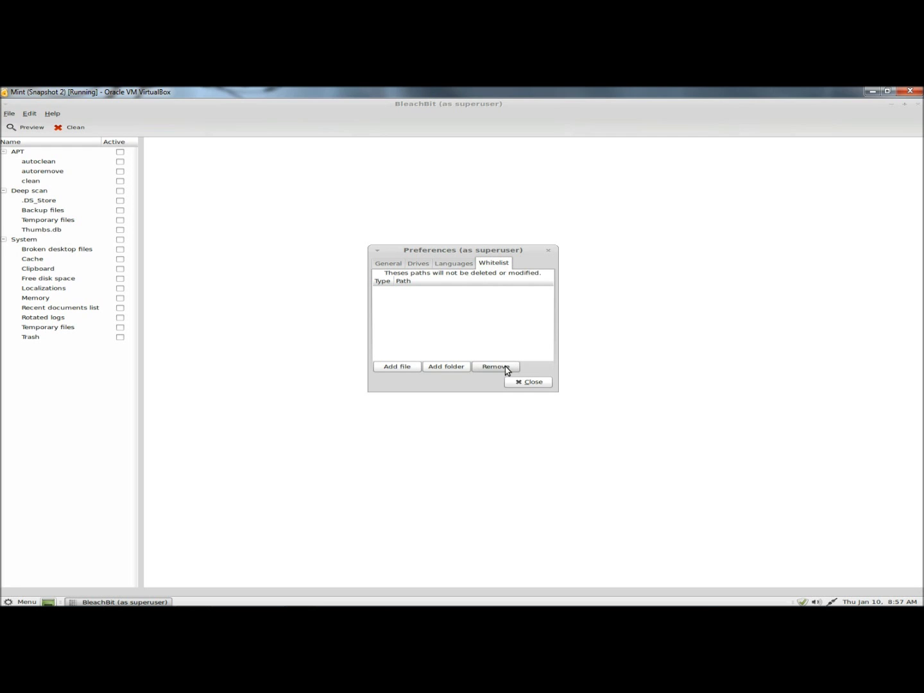
{"action": "left_click", "coordinate": [520, 382]}
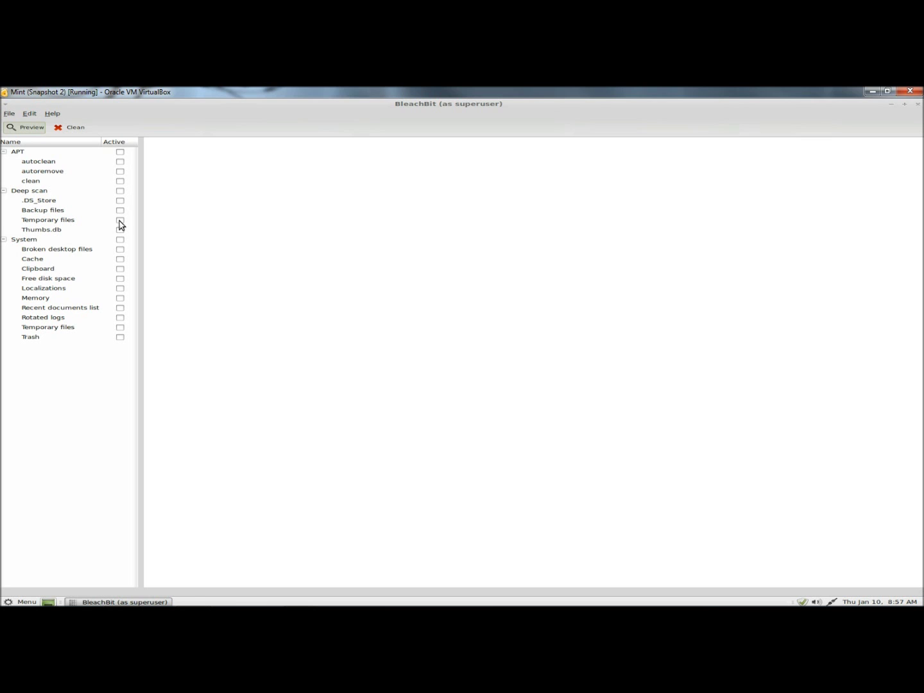
- Enable all APT, Deep scan and System cleaners, acknowledging each cleaner warning
{"action": "left_click", "coordinate": [120, 153]}
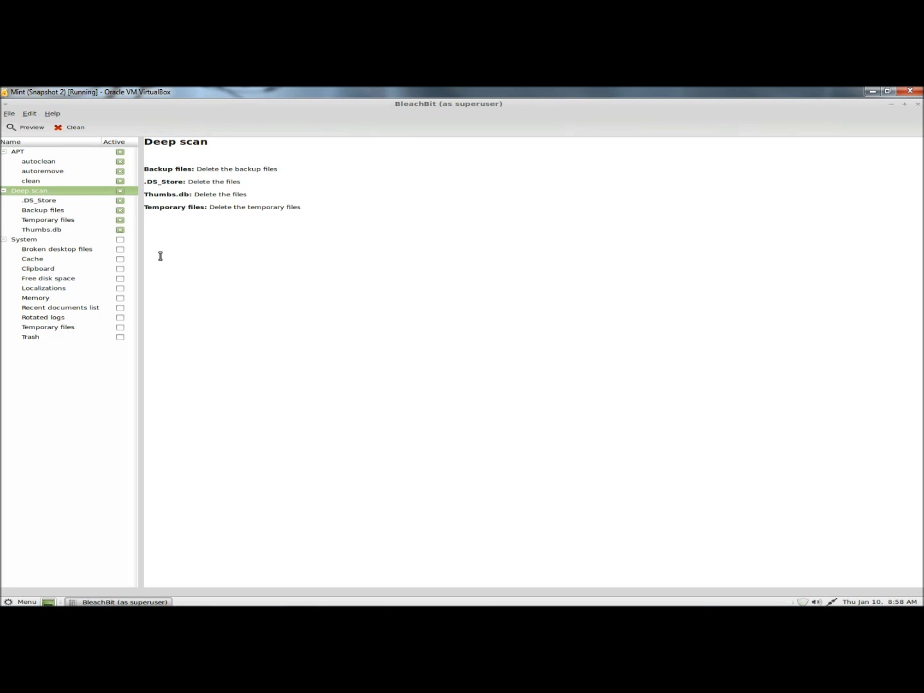
{"action": "left_click", "coordinate": [121, 242]}
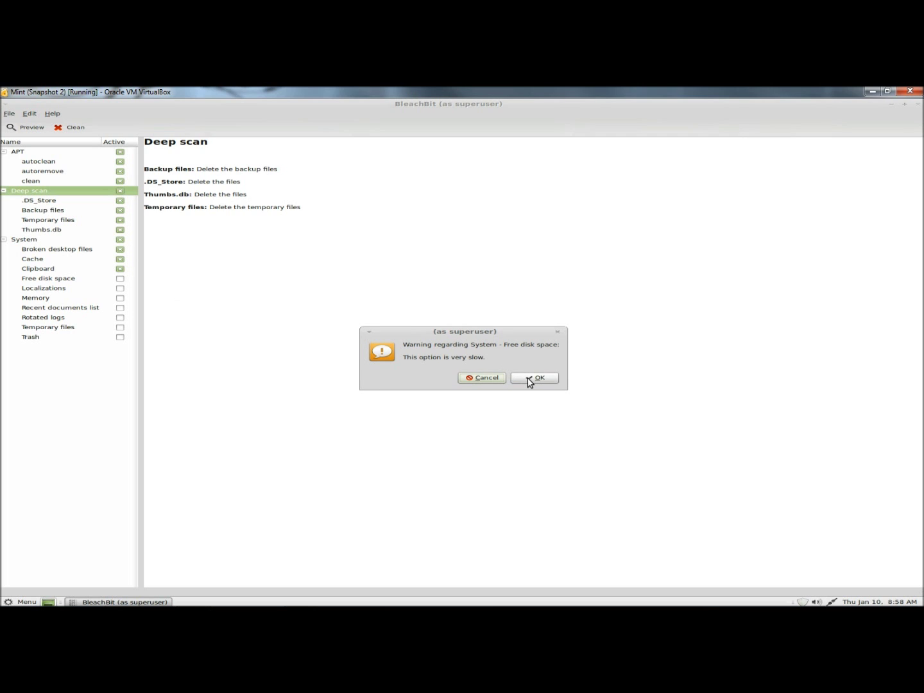
{"action": "left_click", "coordinate": [527, 379]}
{"action": "left_click", "coordinate": [528, 378]}
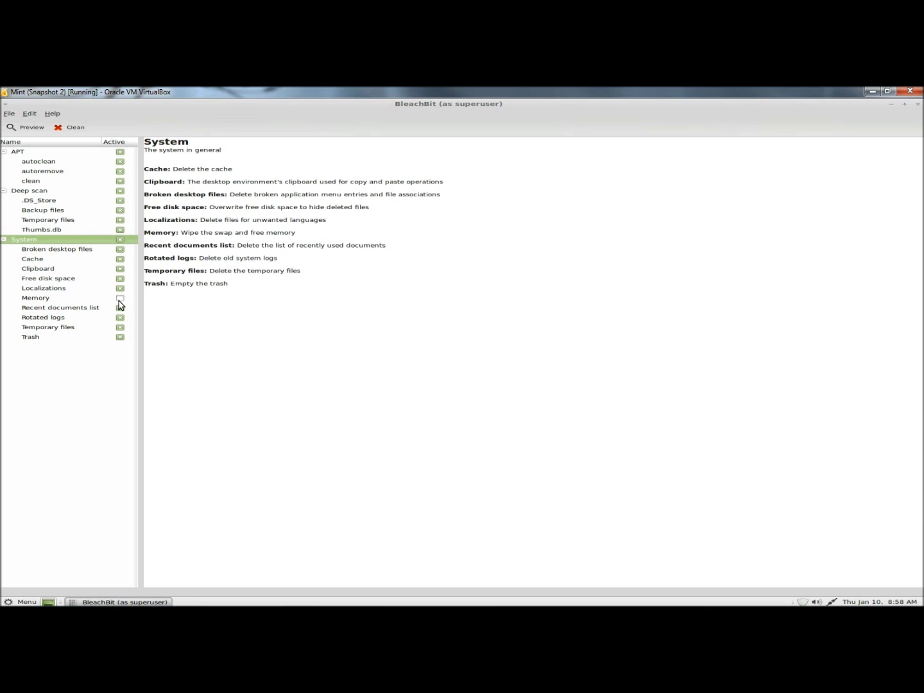
- Enable the Memory cleaner and start the clean, confirming permanent deletion
{"action": "left_click", "coordinate": [119, 298]}
{"action": "left_click", "coordinate": [569, 378]}
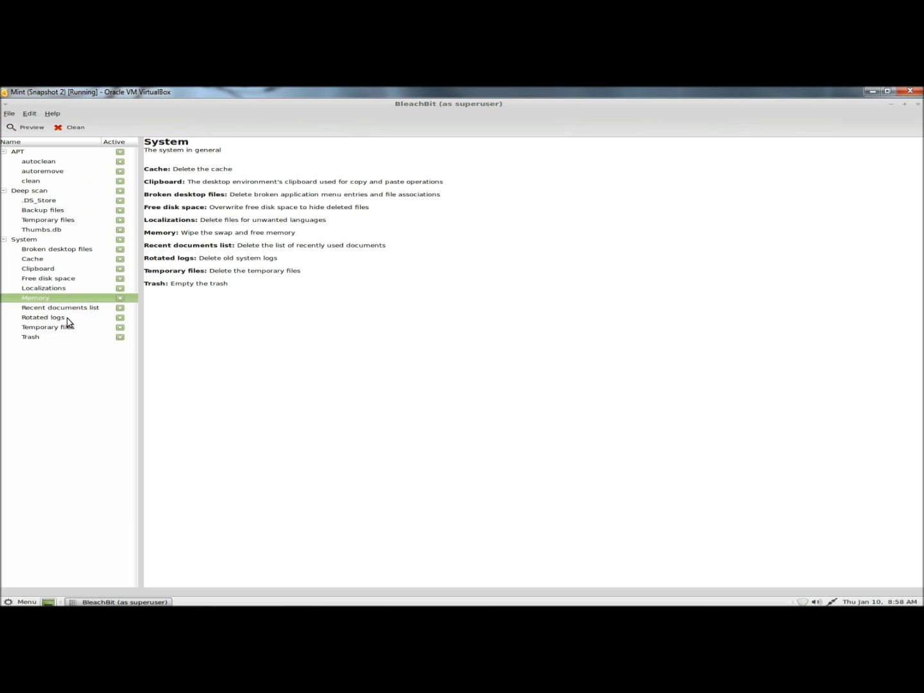
{"action": "left_click", "coordinate": [70, 128]}
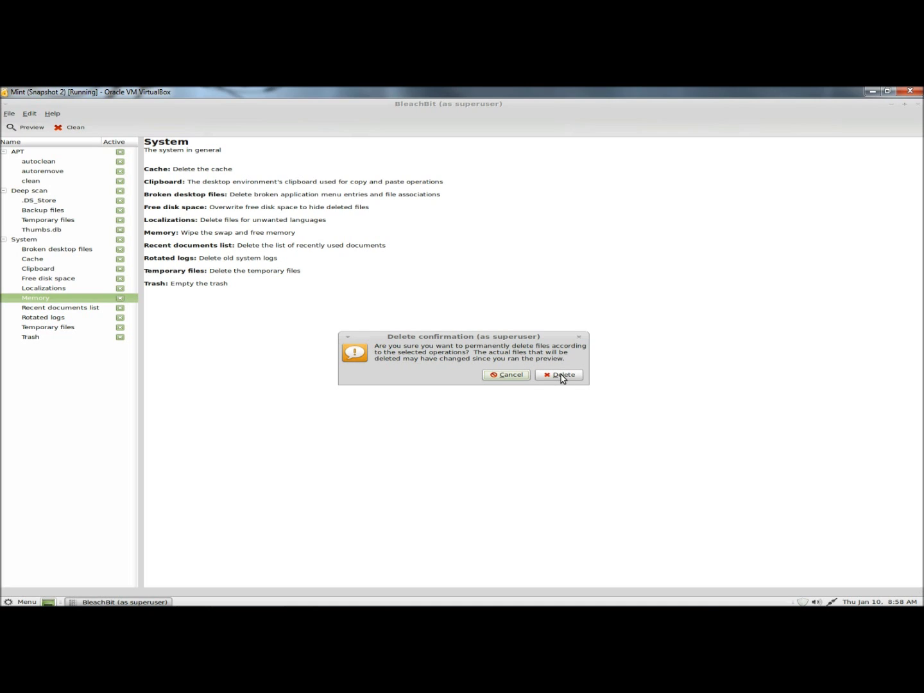
{"action": "left_click", "coordinate": [561, 375]}
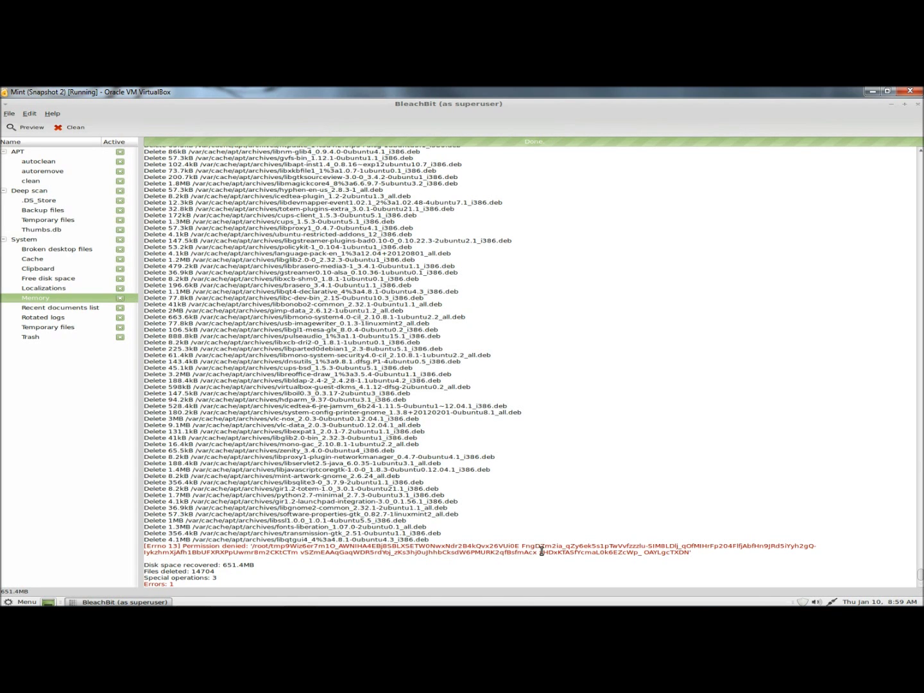
- Scroll back up through the deleted-file log to review the cleaned locale files
{"action": "scroll", "coordinate": [914, 488], "scroll_direction": "up", "scroll_amount": 10}
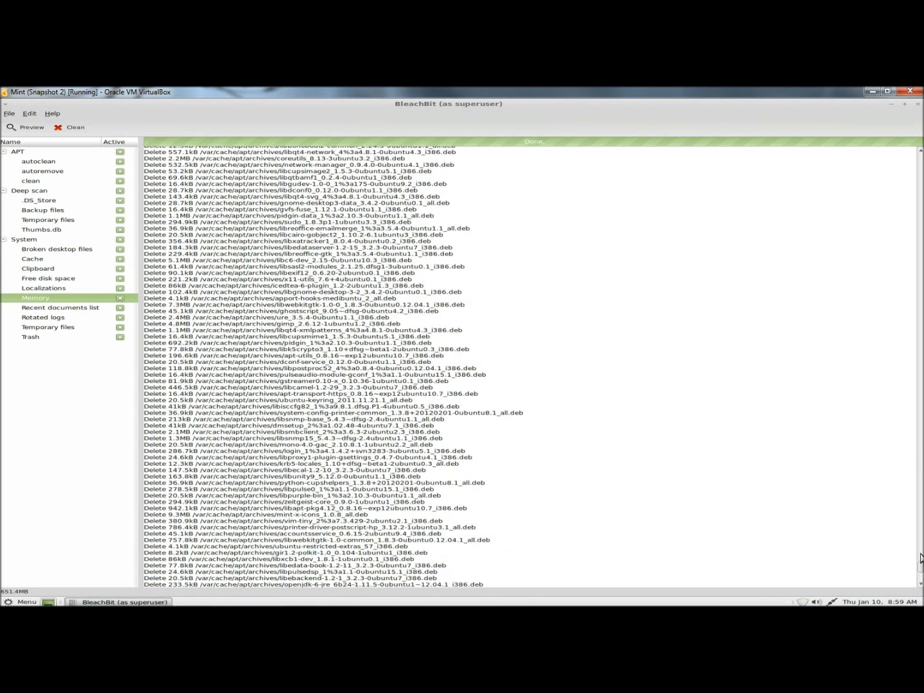
{"action": "scroll", "coordinate": [907, 418], "scroll_direction": "up", "scroll_amount": 5}
{"action": "scroll", "coordinate": [916, 318], "scroll_direction": "up", "scroll_amount": 5}
{"action": "scroll", "coordinate": [909, 245], "scroll_direction": "up", "scroll_amount": 5}
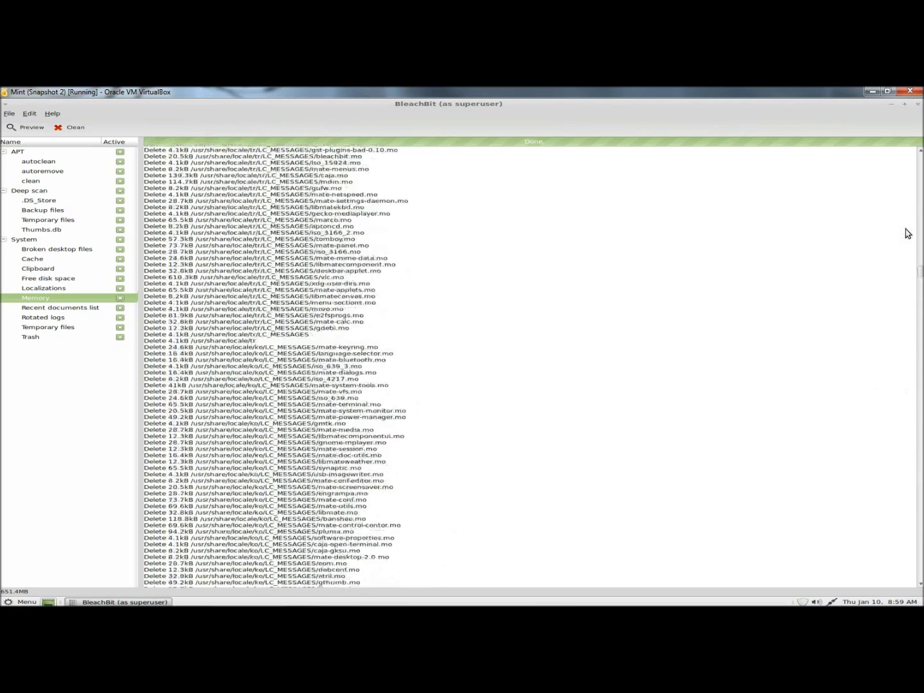
{"action": "scroll", "coordinate": [907, 231], "scroll_direction": "up", "scroll_amount": 5}
{"action": "left_click", "coordinate": [8, 114]}
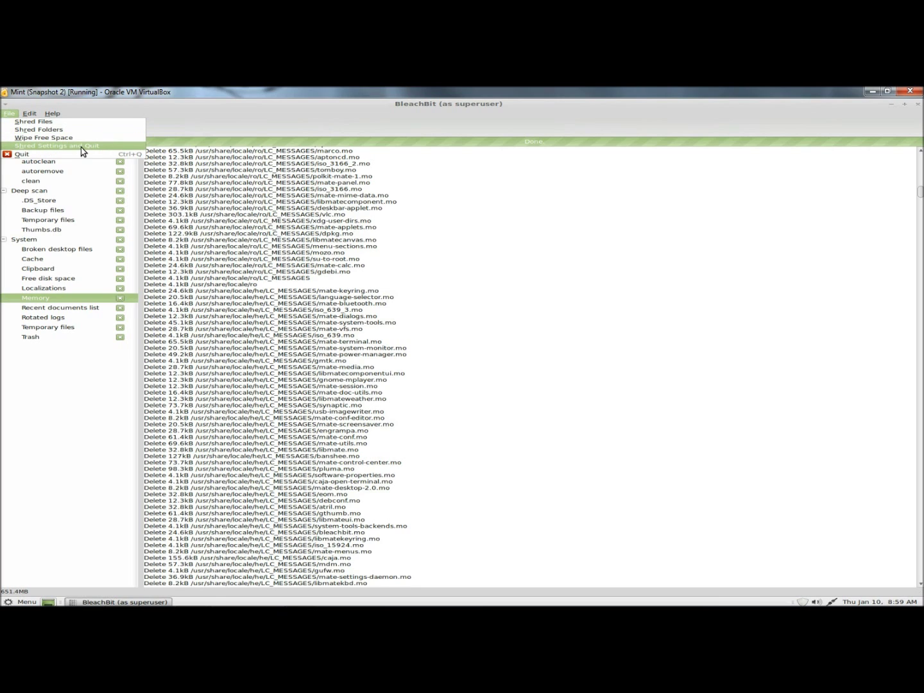
{"action": "left_click", "coordinate": [30, 114]}
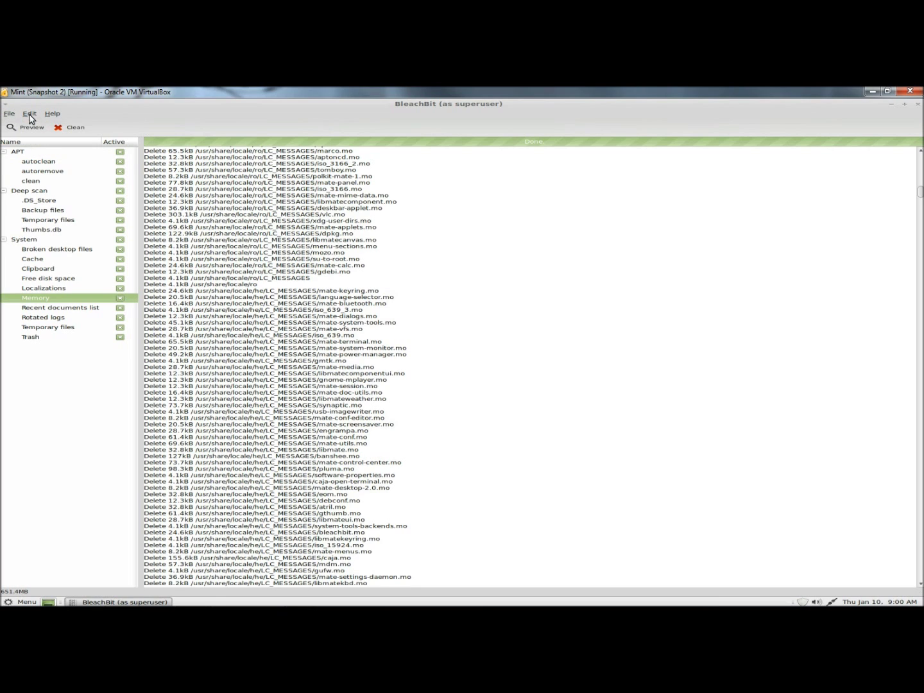
{"action": "left_click", "coordinate": [43, 129]}
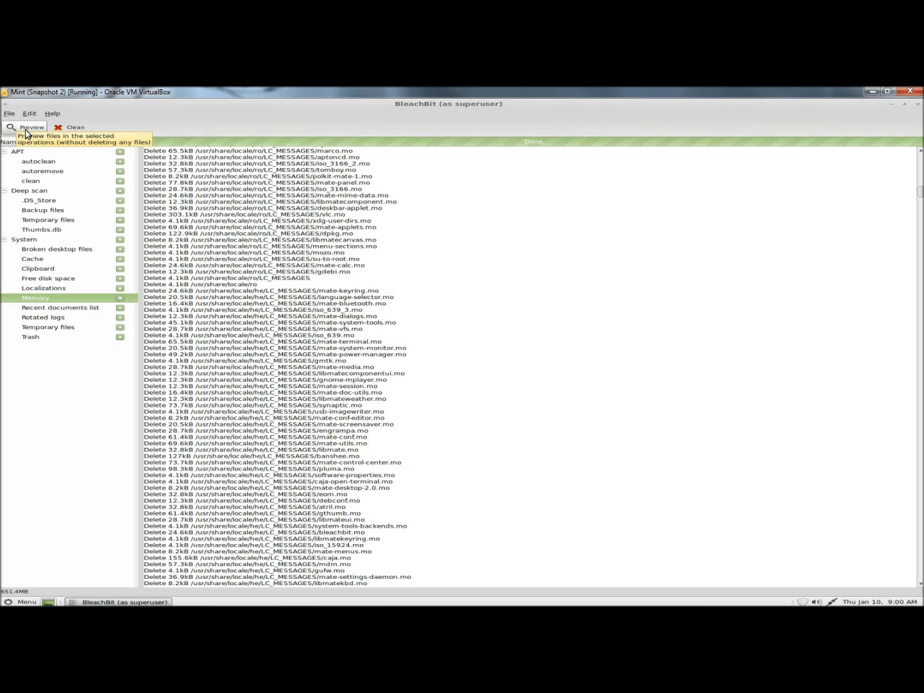
{"action": "left_click", "coordinate": [26, 130]}
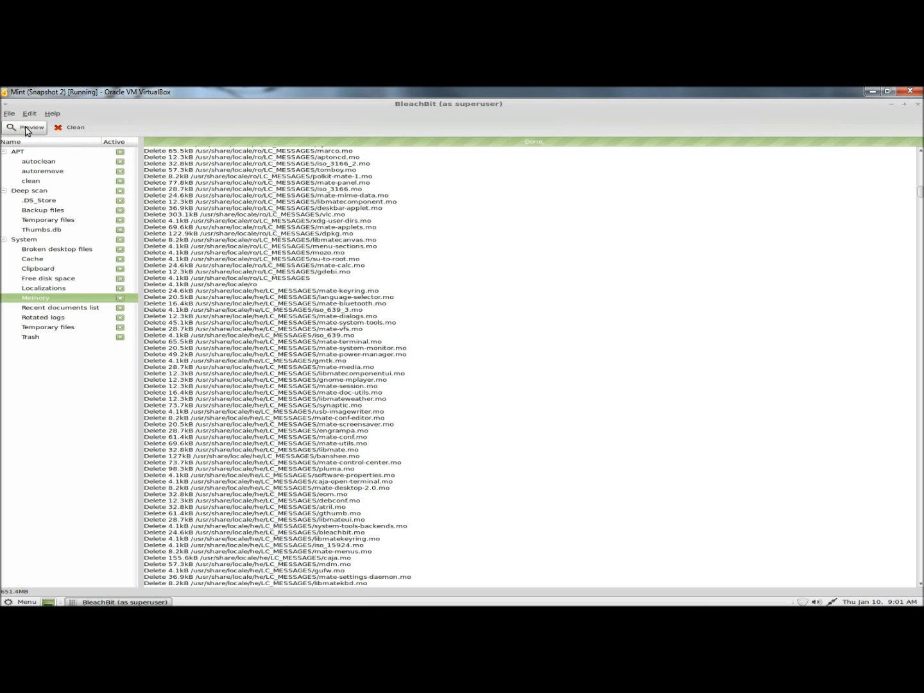